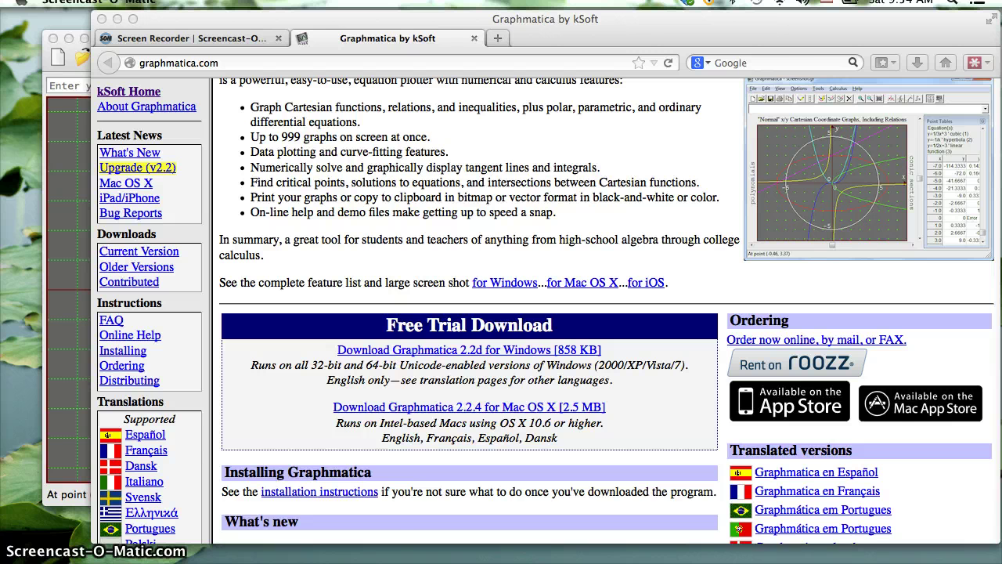
Bring Graphmatica forward and show the Data Plot Editor panel beside the empty Untitled graph
scroll(391, 423, "up", 3)
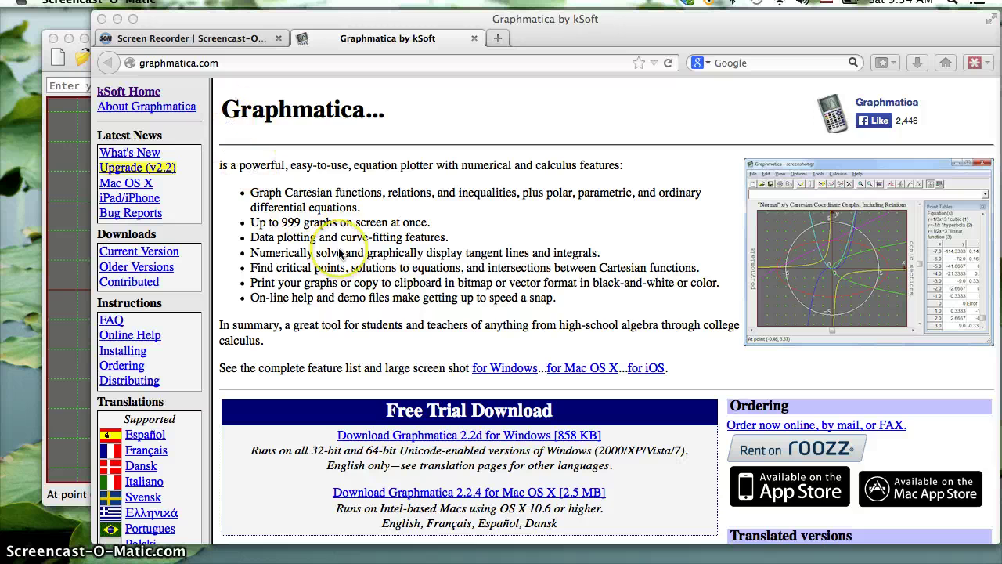
scroll(339, 252, "down", 3)
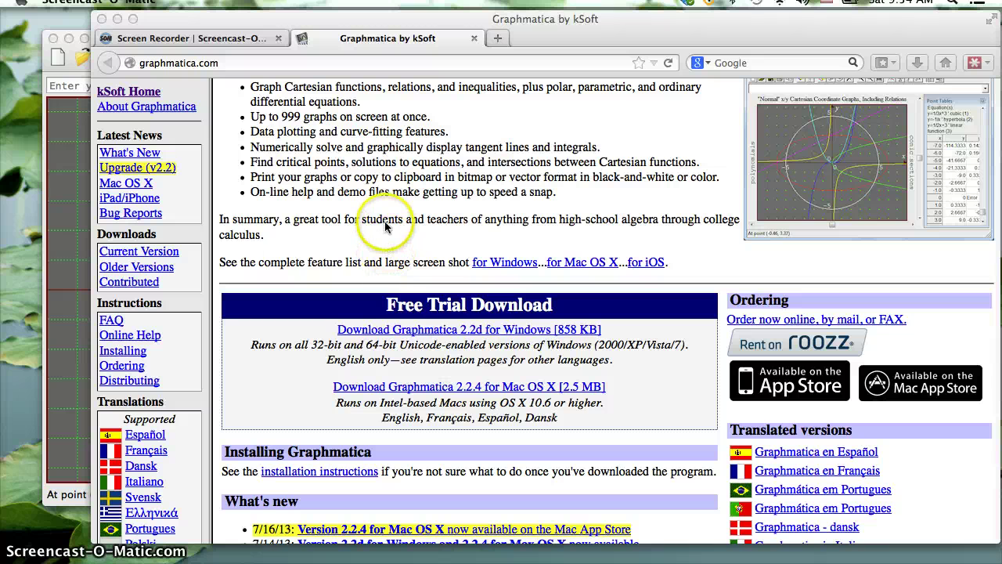
left_click(76, 282)
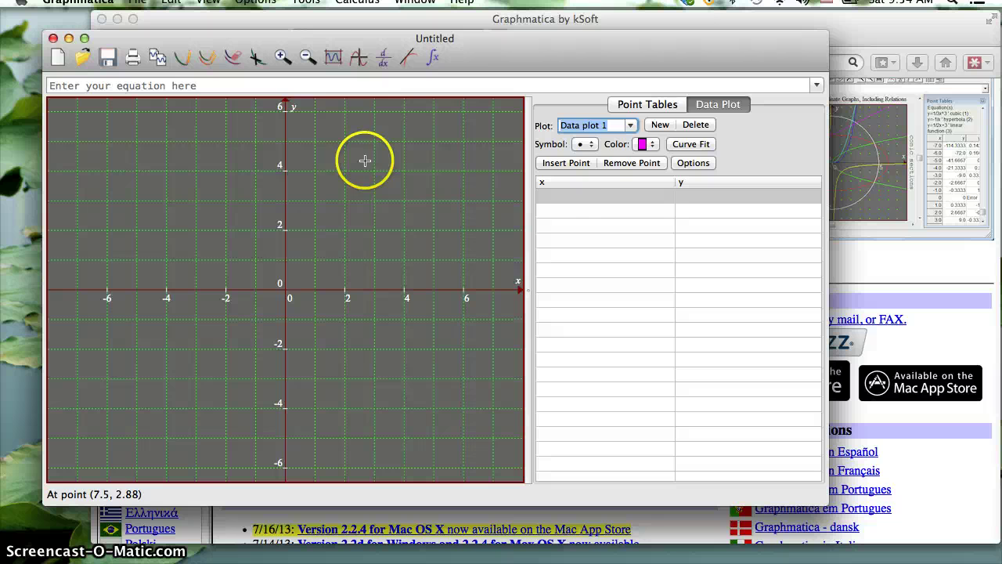
left_click(209, 2)
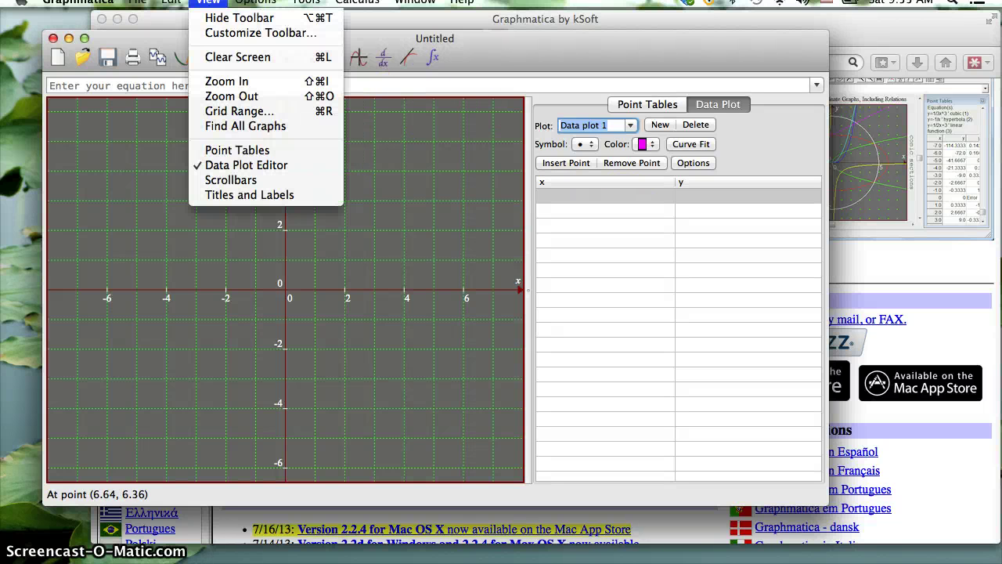
left_click(235, 165)
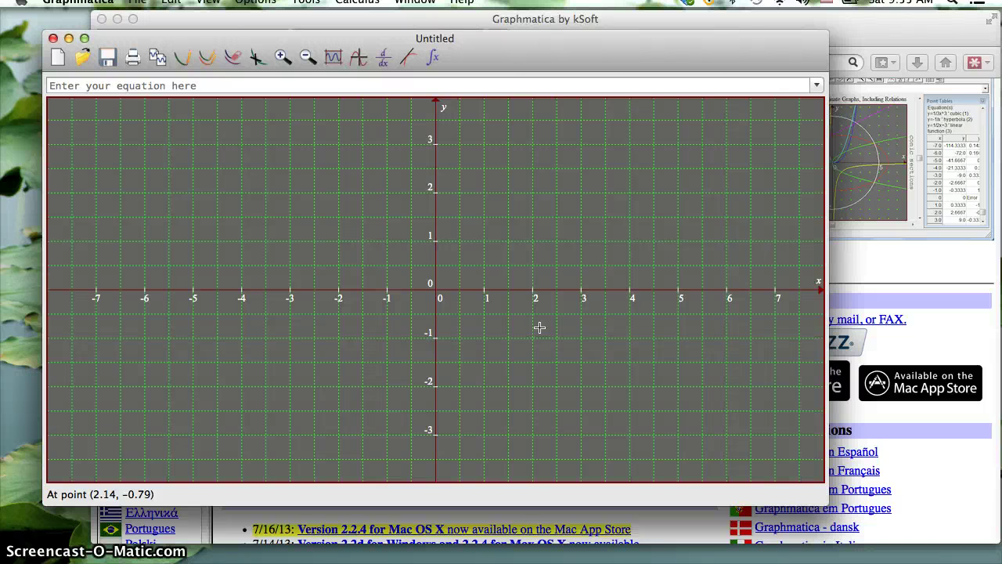
mouse_move(376, 164)
left_mouse_down()
mouse_move(258, 101)
mouse_move(232, 18)
mouse_move(238, 6)
left_mouse_up()
left_click(208, 2)
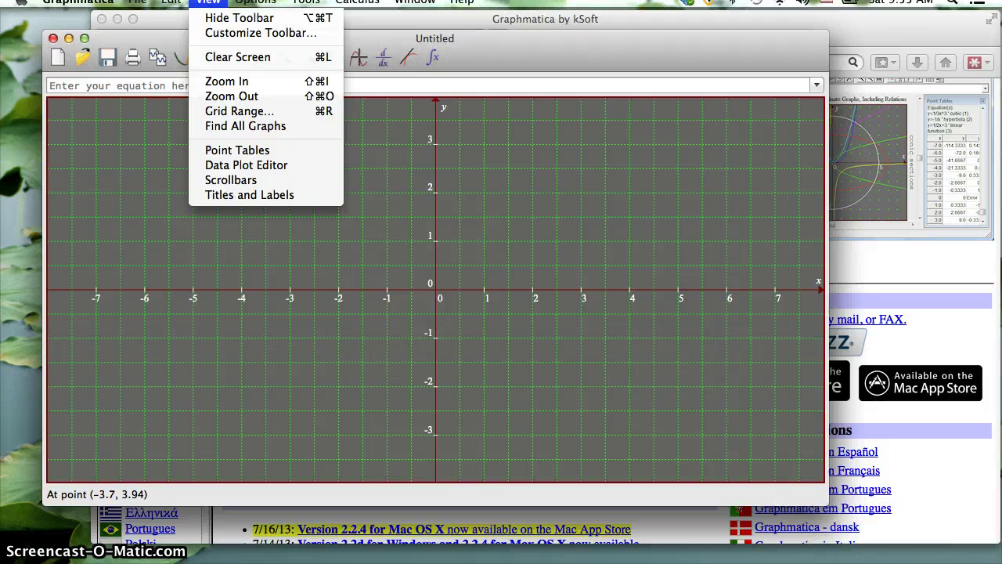
left_click_drag(231, 151, 231, 171)
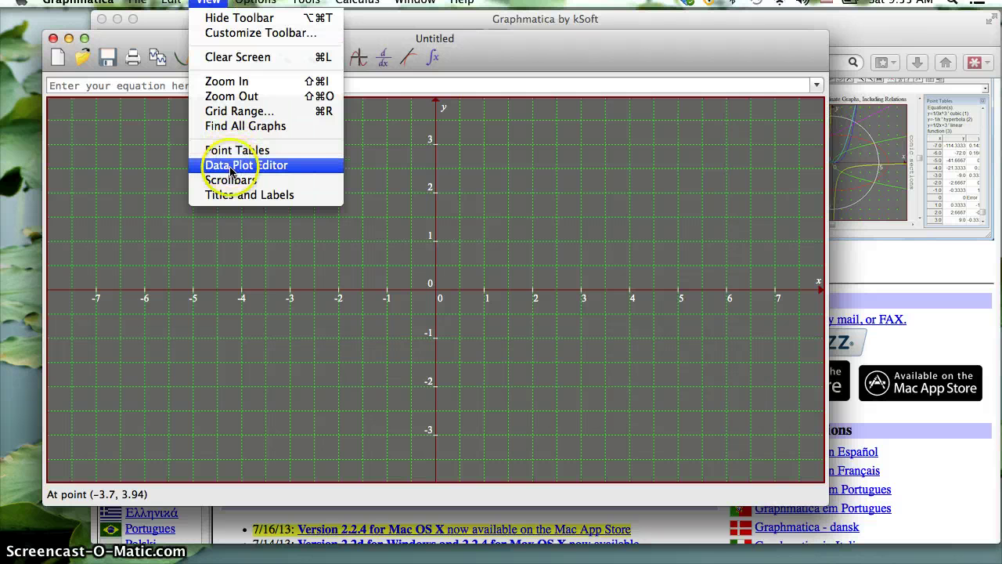
left_click(300, 173)
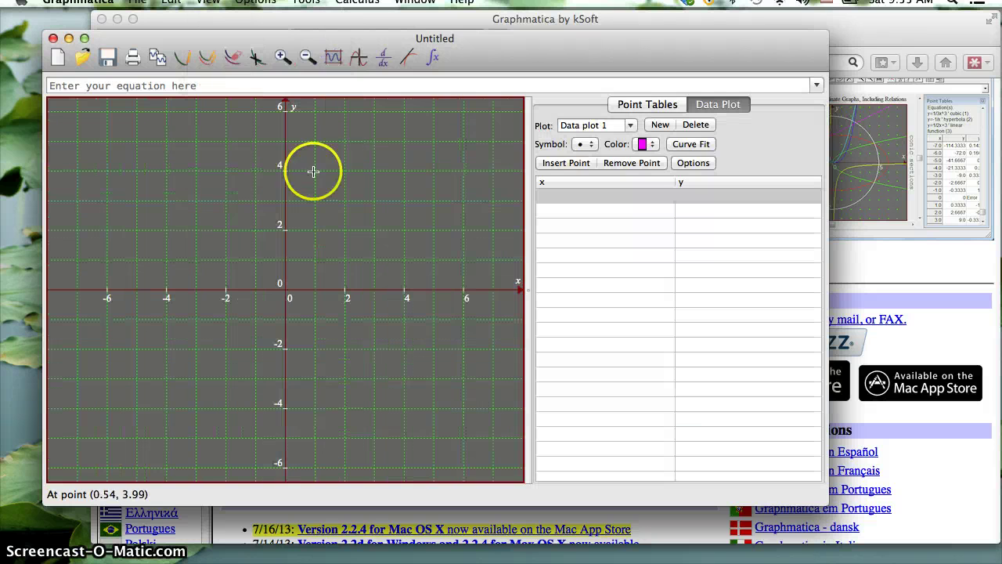
In the Data Plot options, switch the curve fit type to Sinusoidal, y = a sin(bx + c) + d
left_click(692, 166)
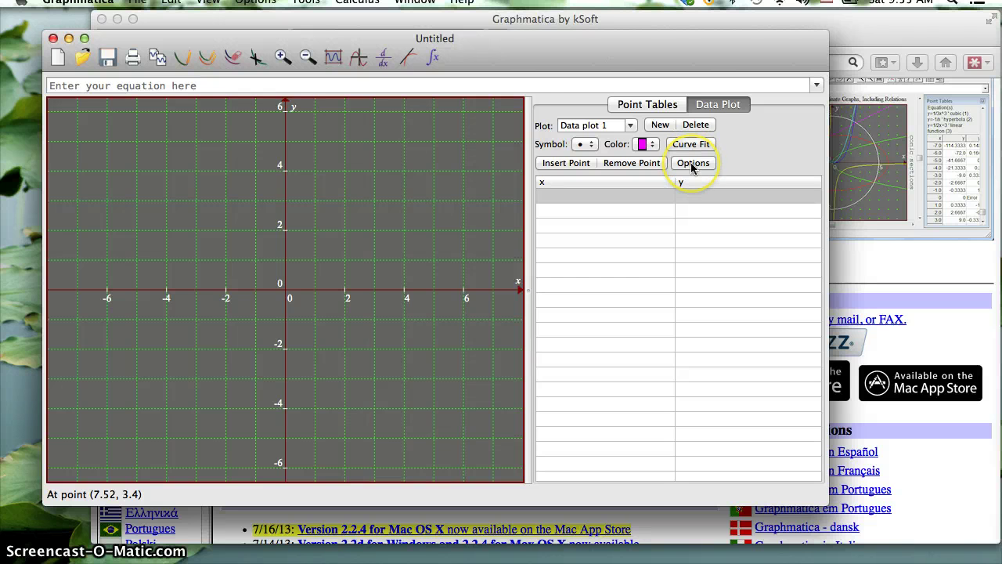
left_click(700, 164)
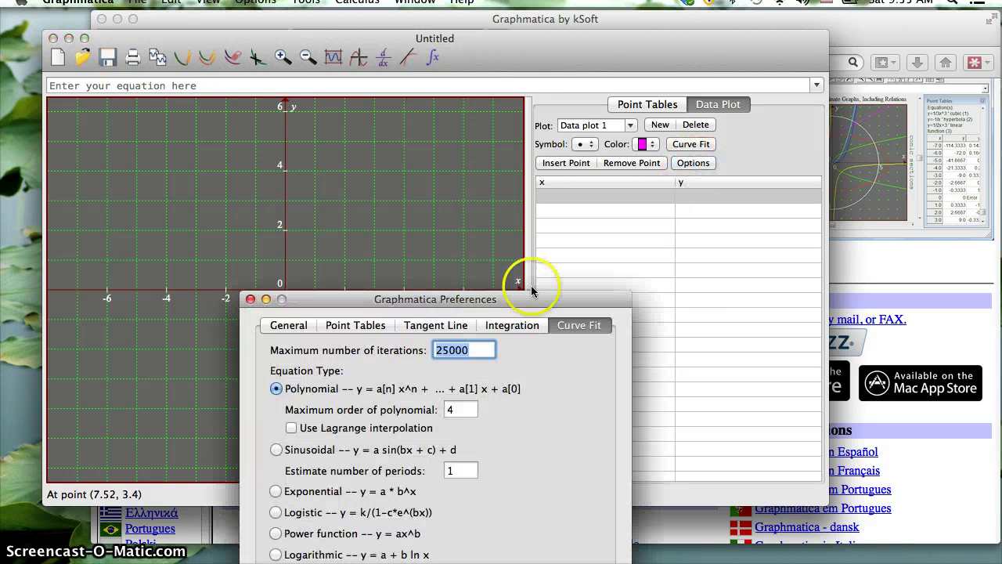
left_click_drag(521, 299, 504, 147)
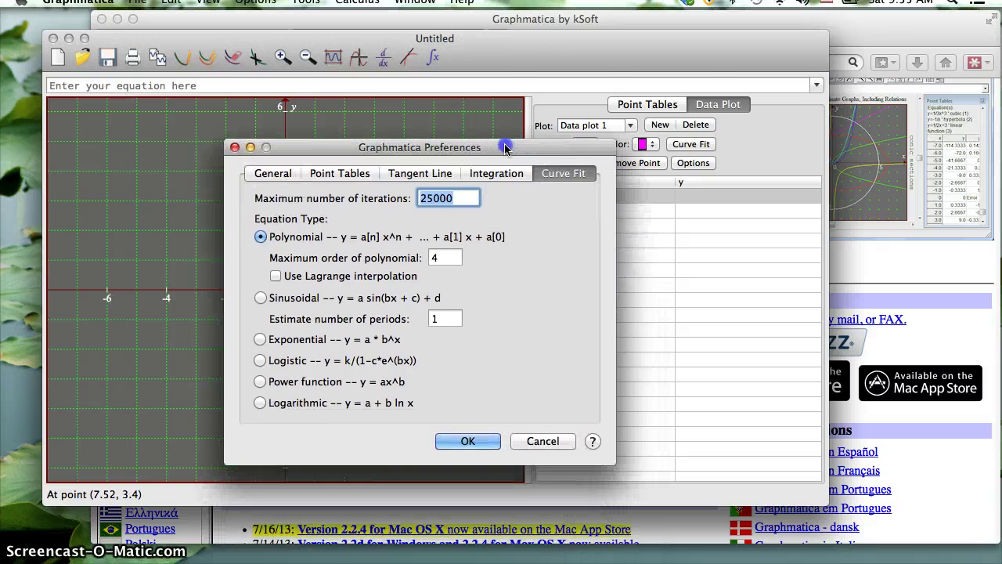
left_click(259, 300)
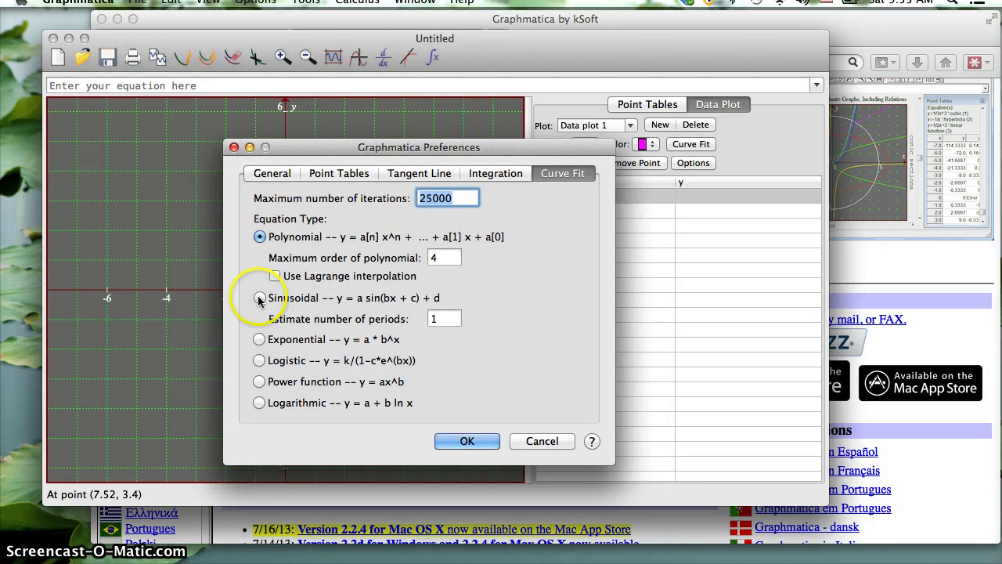
left_click(259, 300)
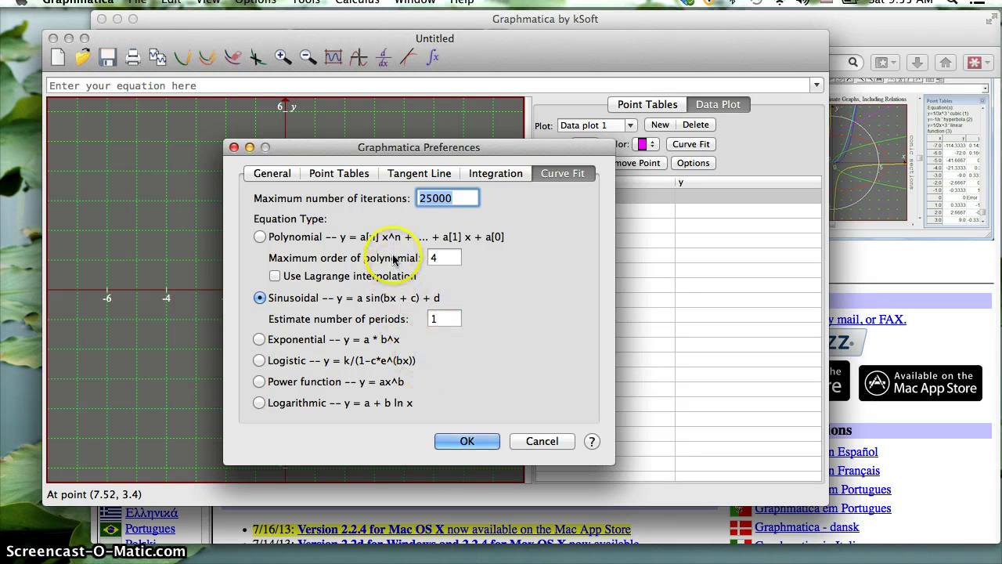
left_click(462, 443)
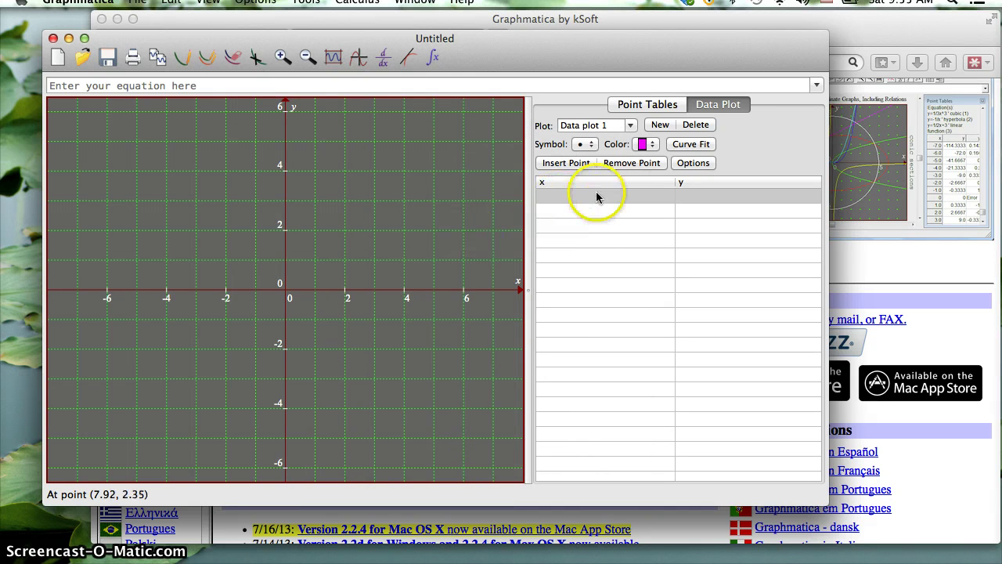
Enter the first two data points, (0,1) and (1,3), in the Data plot 1 table
left_click(595, 211)
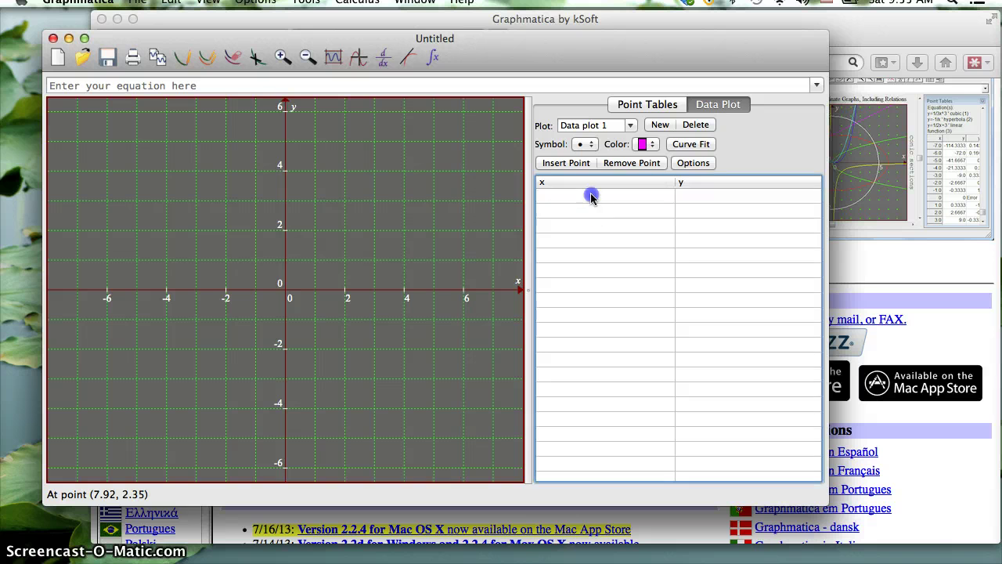
left_click(591, 197)
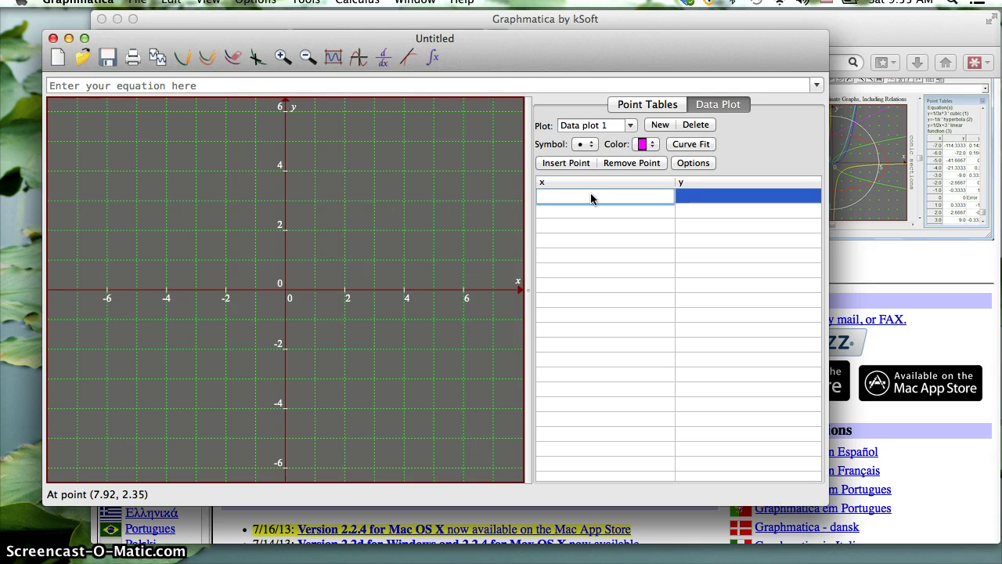
type("0")
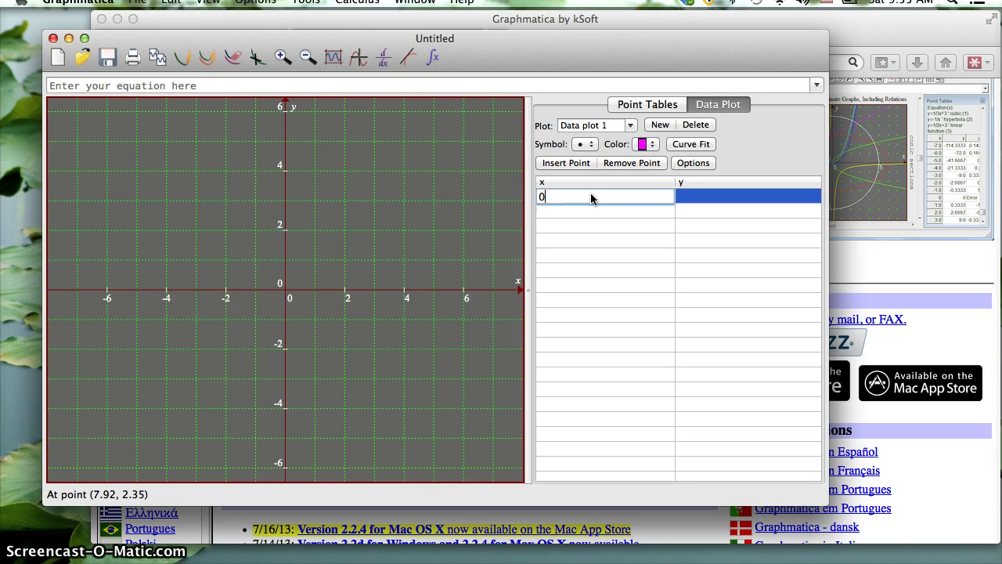
key("Tab")
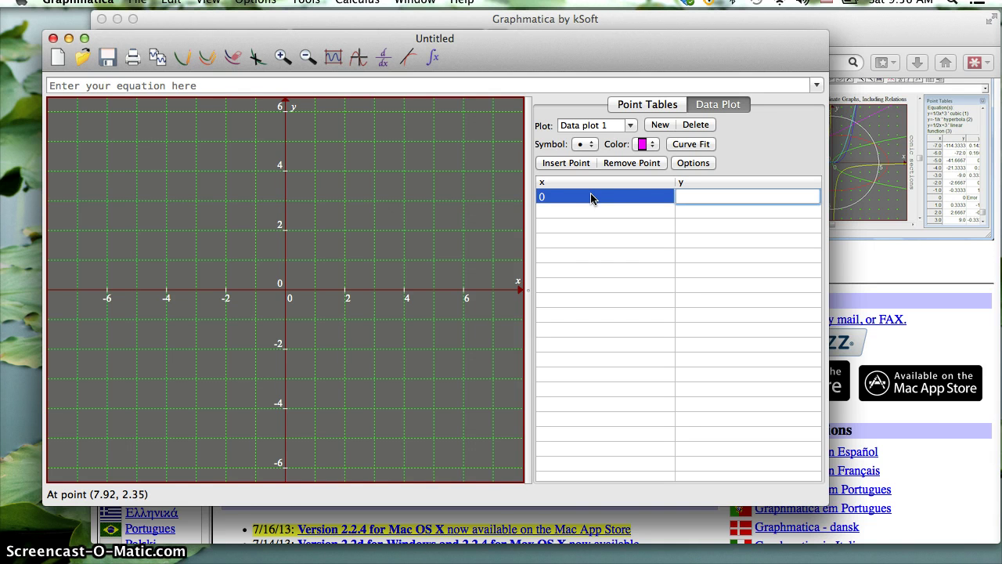
type("1.0")
key("Tab")
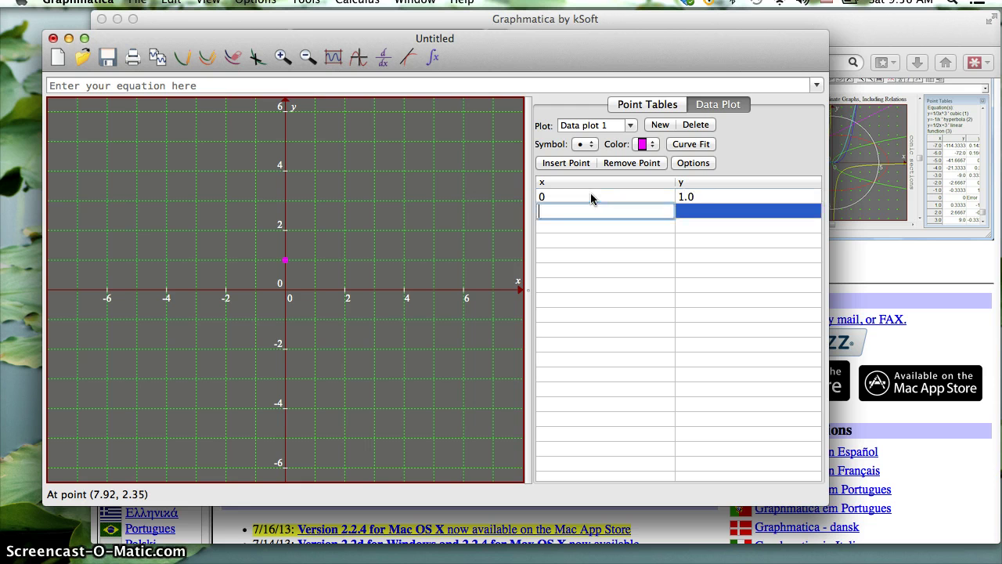
type("1.0")
key("Tab")
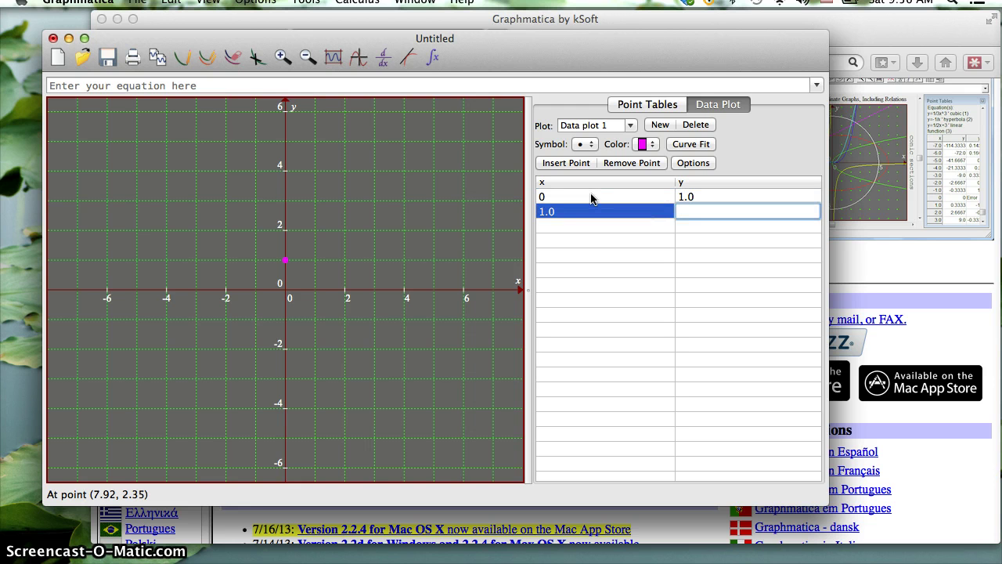
type("3.0")
key("Tab")
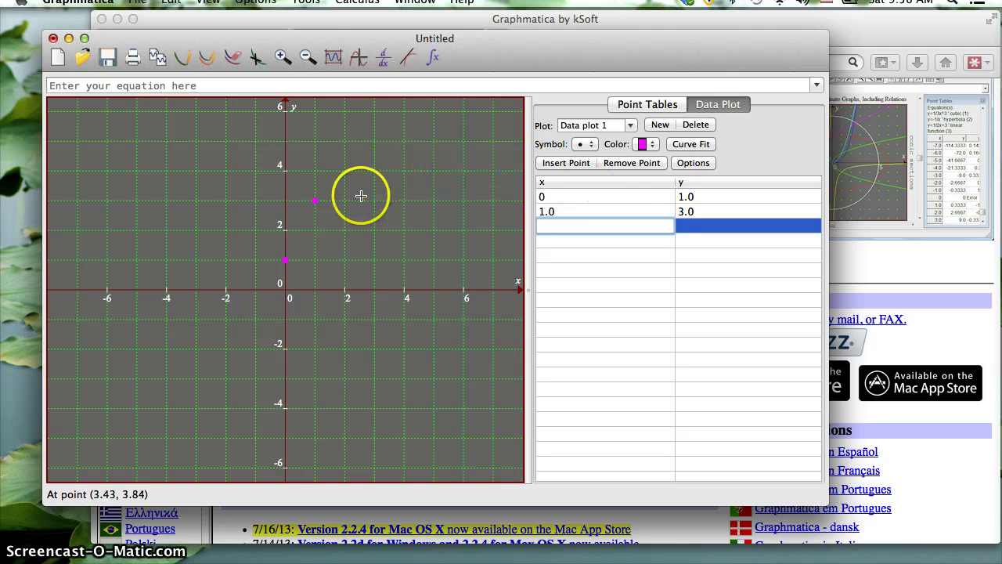
Add the data points (3,7) and (5,5)
type("3.0")
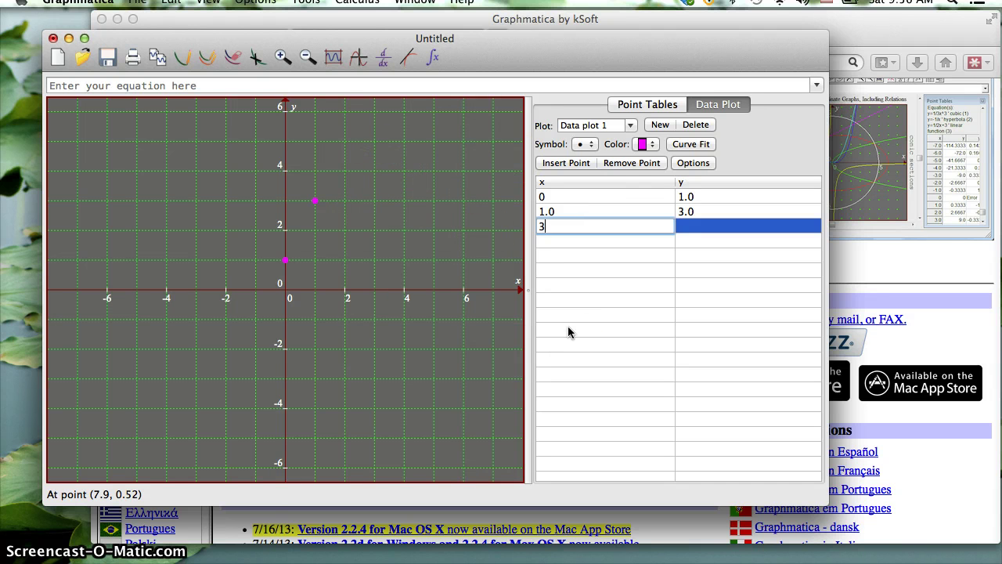
key("Tab")
type("7.0")
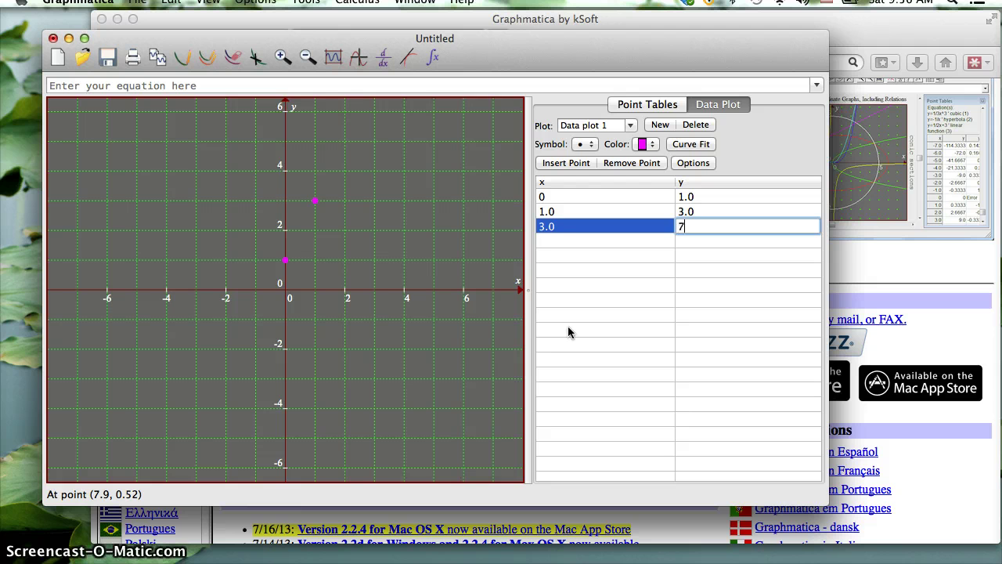
key("Tab")
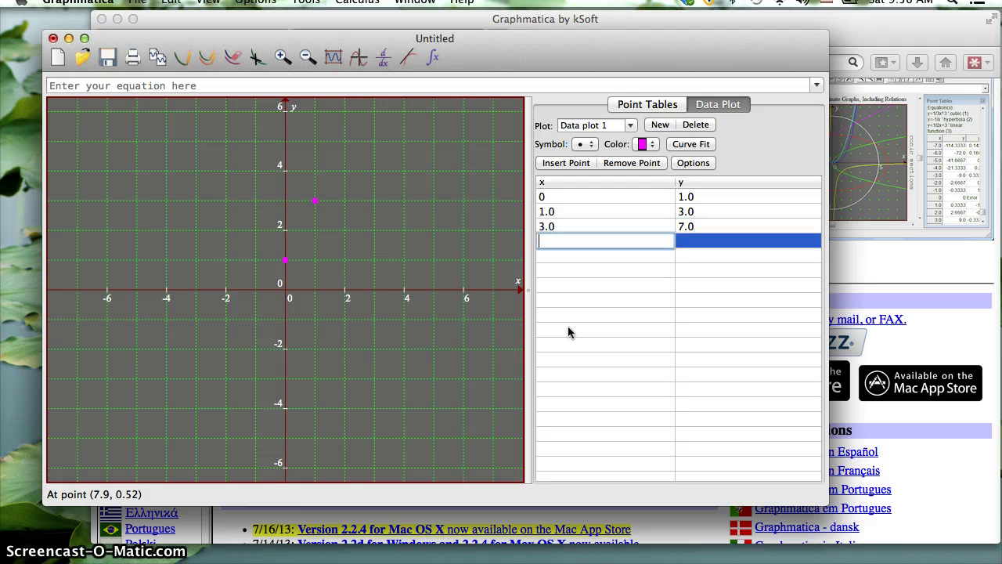
type("5.0")
key("Tab")
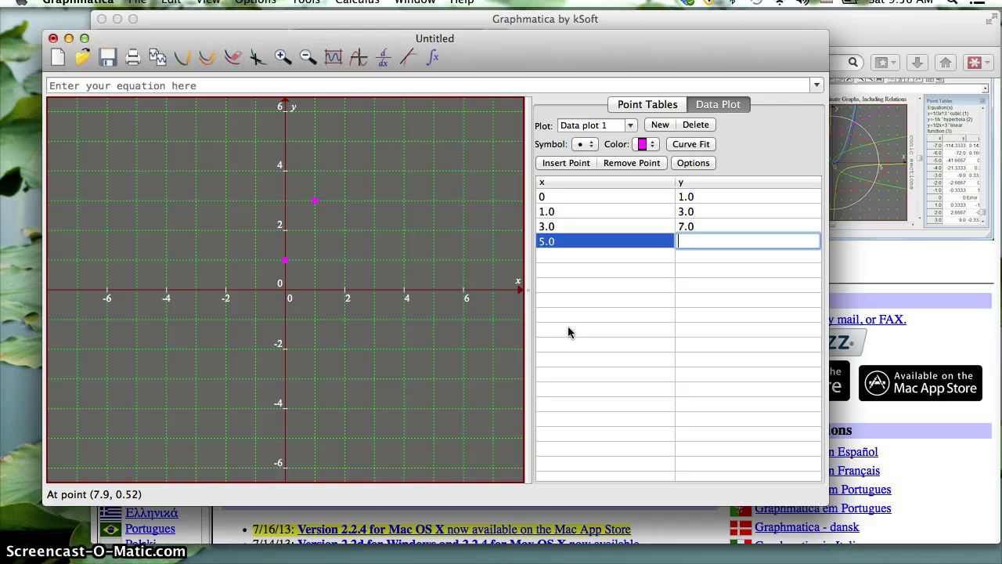
type("5.0")
key("Tab")
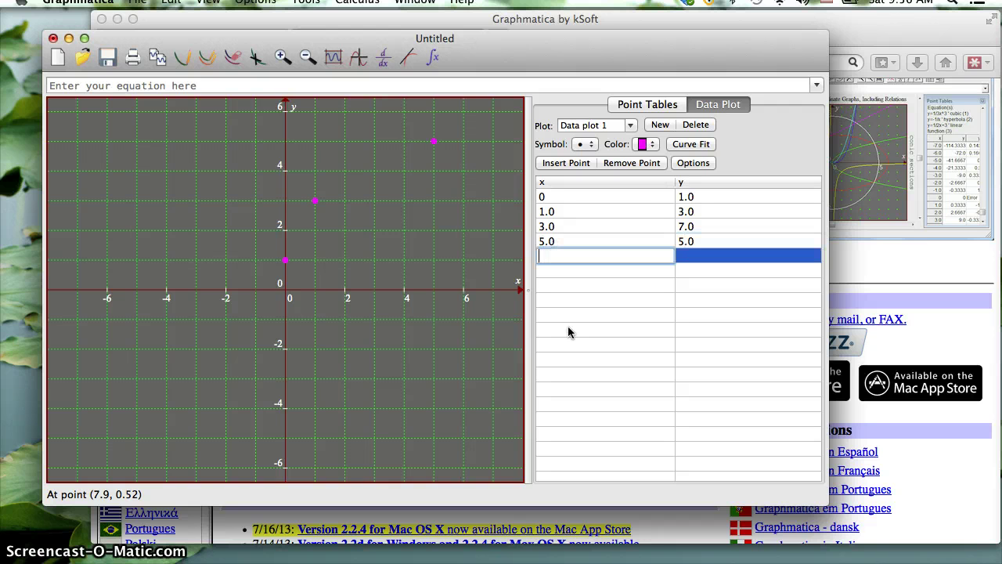
Add the data points (6,3) and (7,-1)
type("6")
key("Tab")
type("3")
key("Tab")
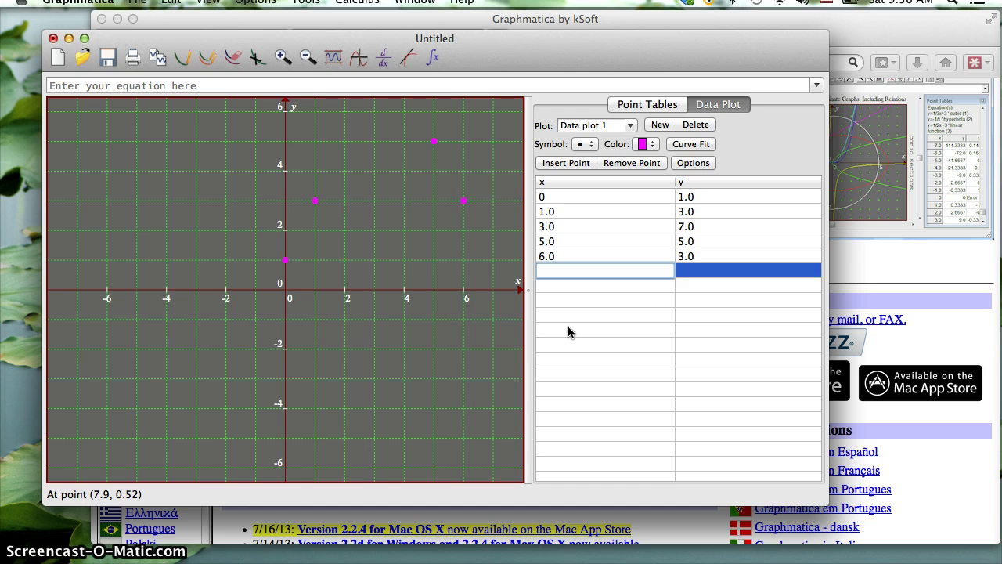
type("7")
key("Tab")
type("-1")
key("Tab")
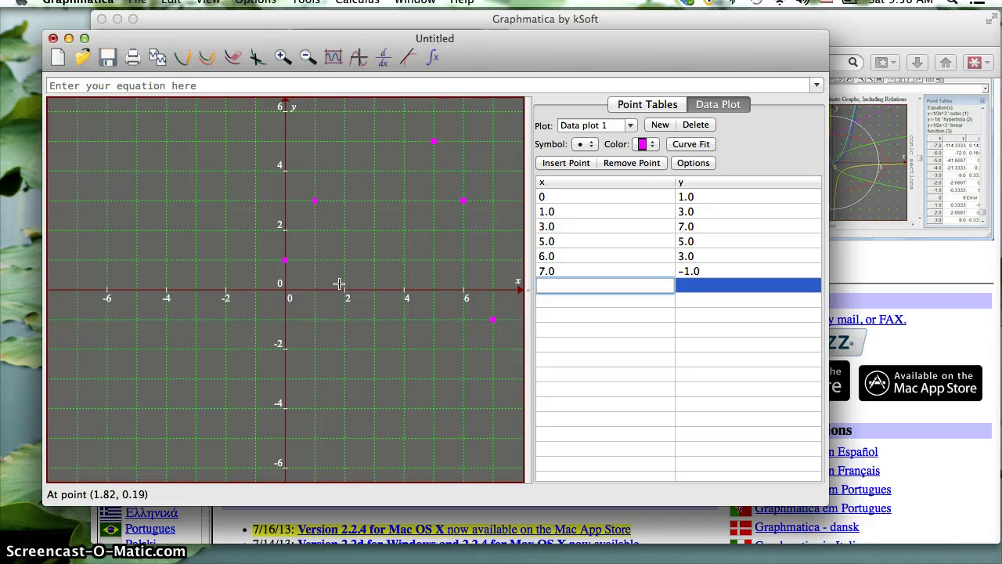
Add the final data points (8,-2) and (9,-4)
type("8")
key("Tab")
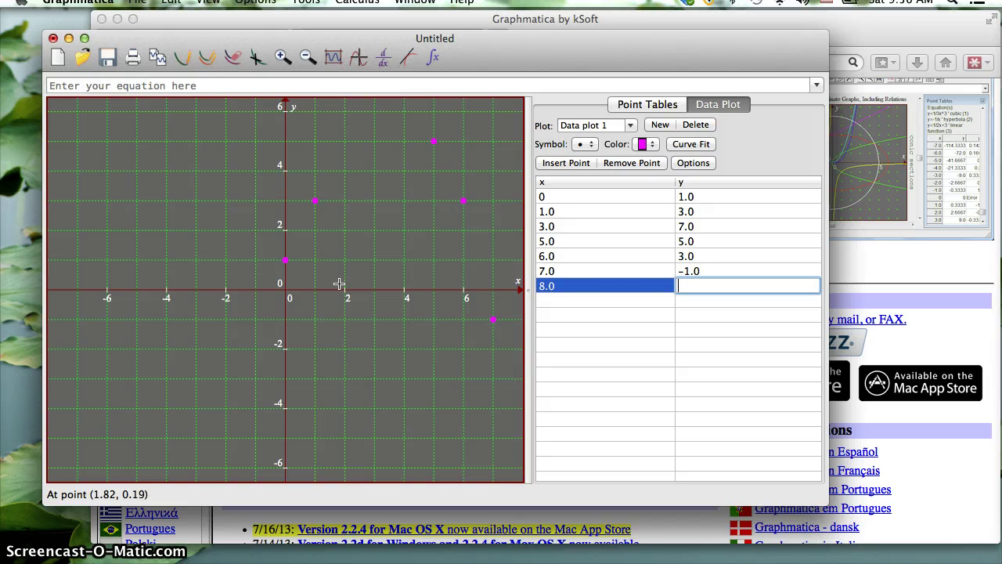
type("-2")
key("Tab")
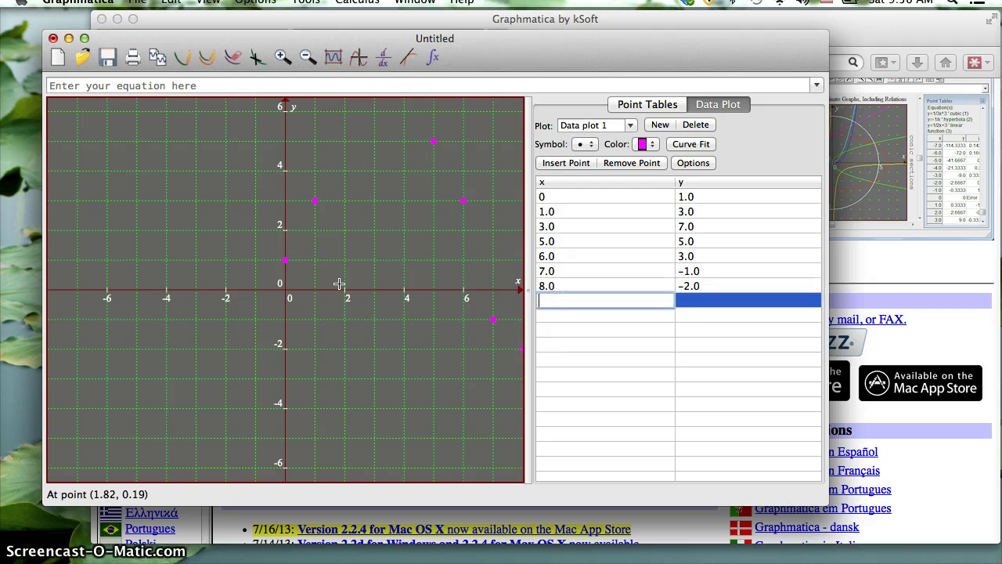
type("9")
key("Tab")
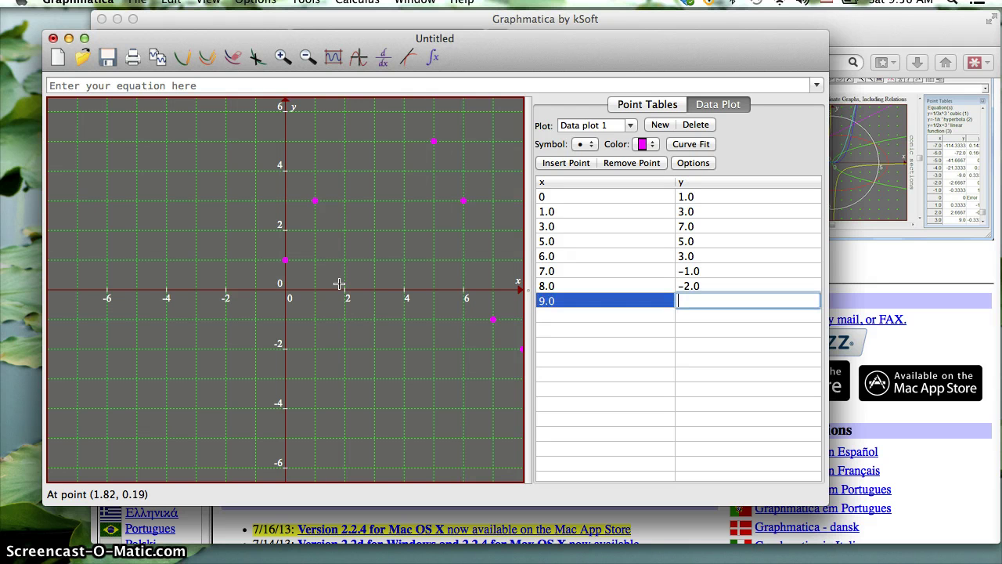
type("-4")
key("Tab")
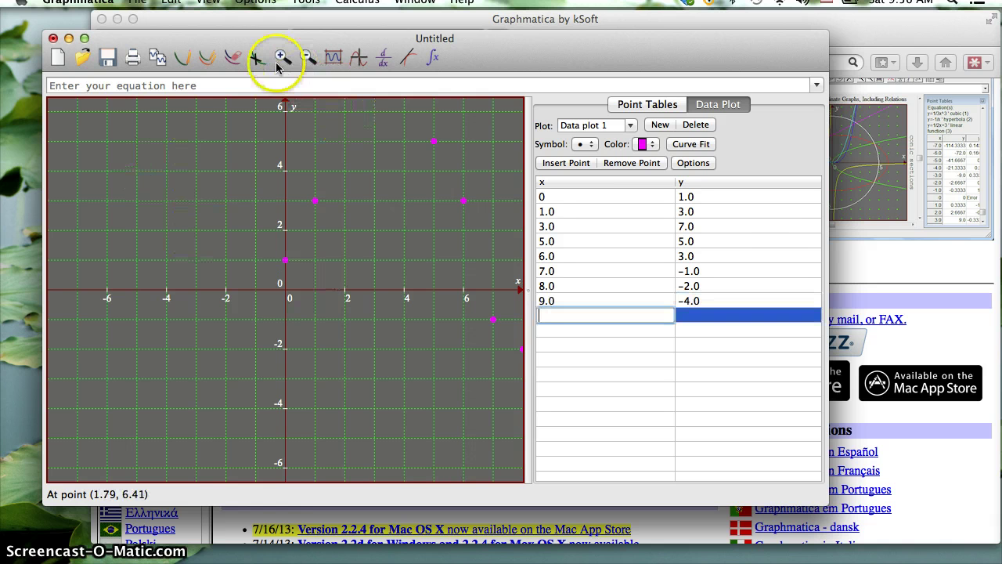
Zoom the graph out and back in so all data points are visible and spread out
left_click(307, 57)
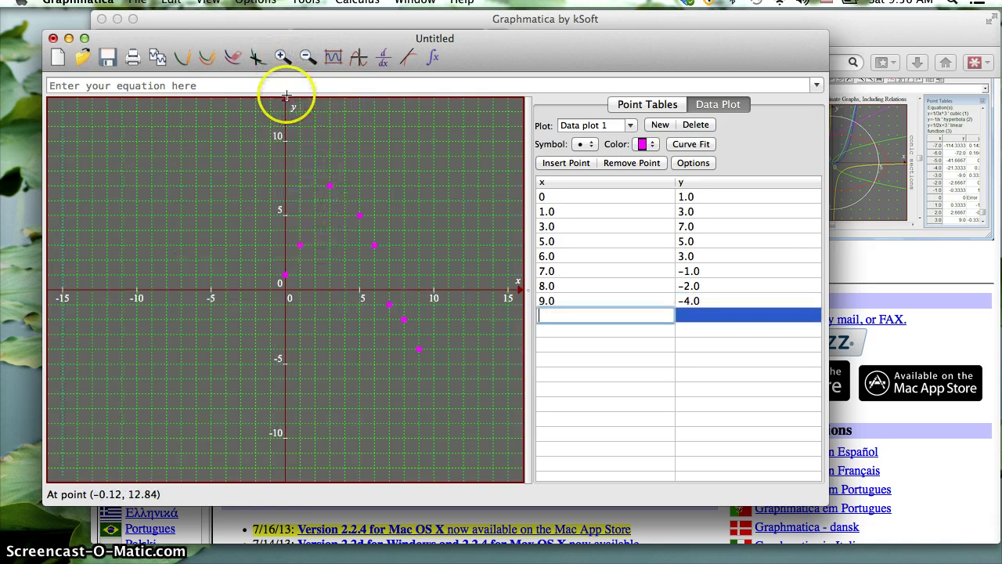
left_click(299, 227)
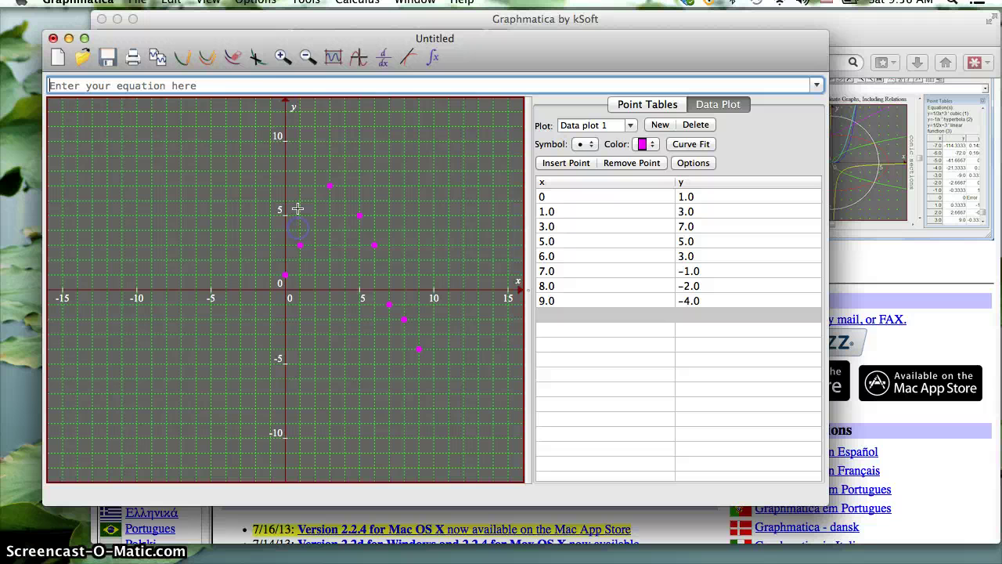
left_click(303, 59)
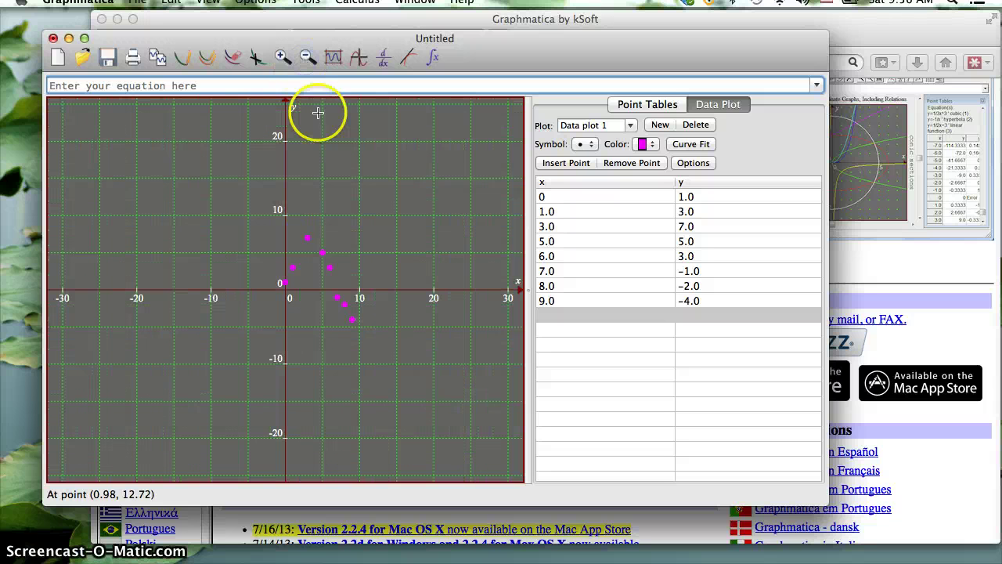
left_click(281, 56)
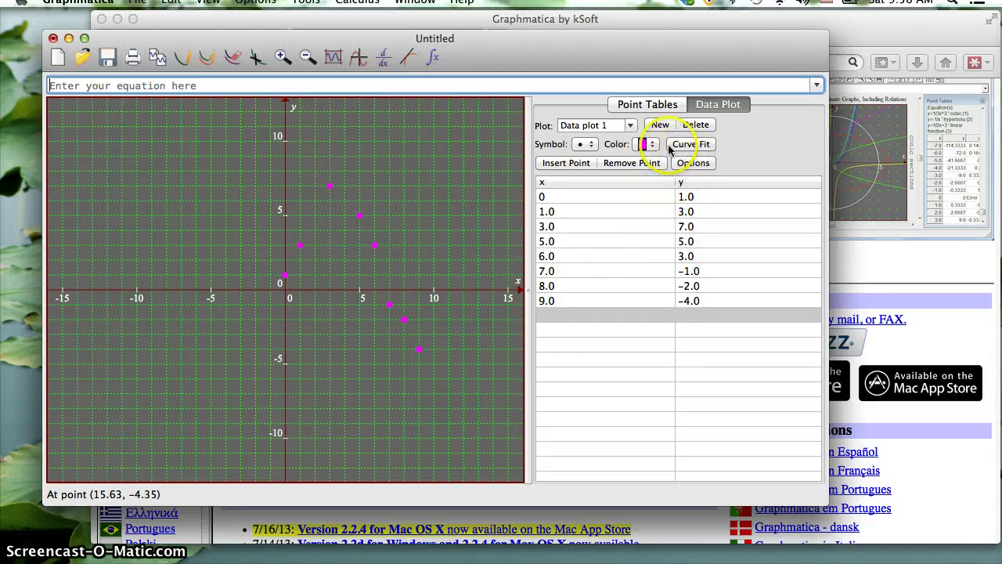
Colour the data points red and fit a sine curve, y = 5.4448sin(0.5167x + 6.1281) + 1.5008
left_click(642, 145)
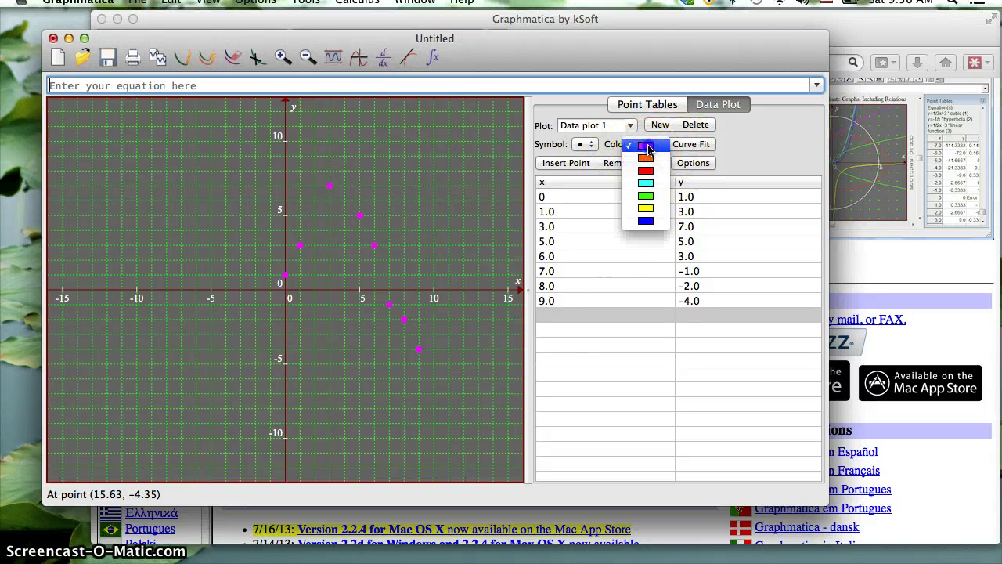
left_click(649, 172)
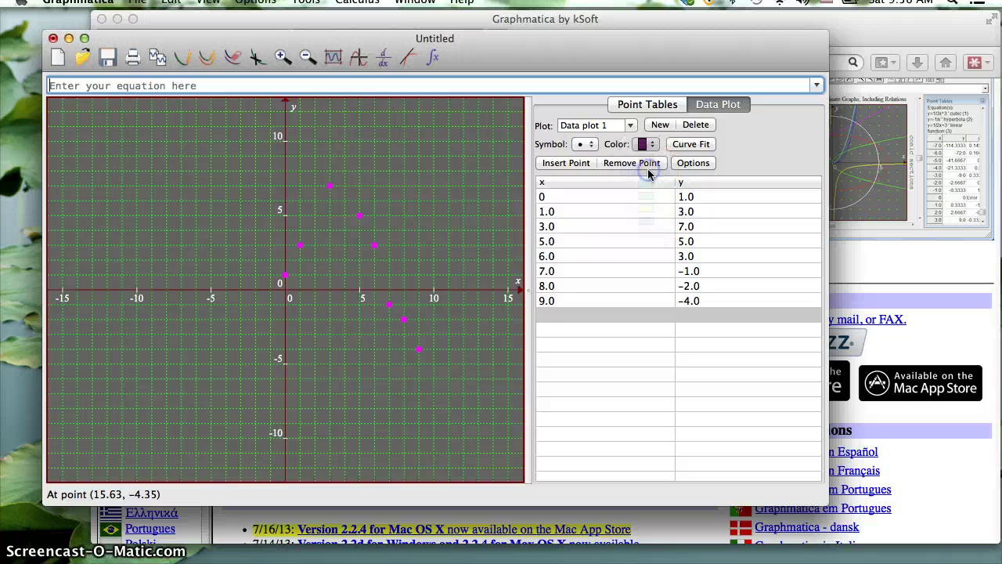
left_click(692, 146)
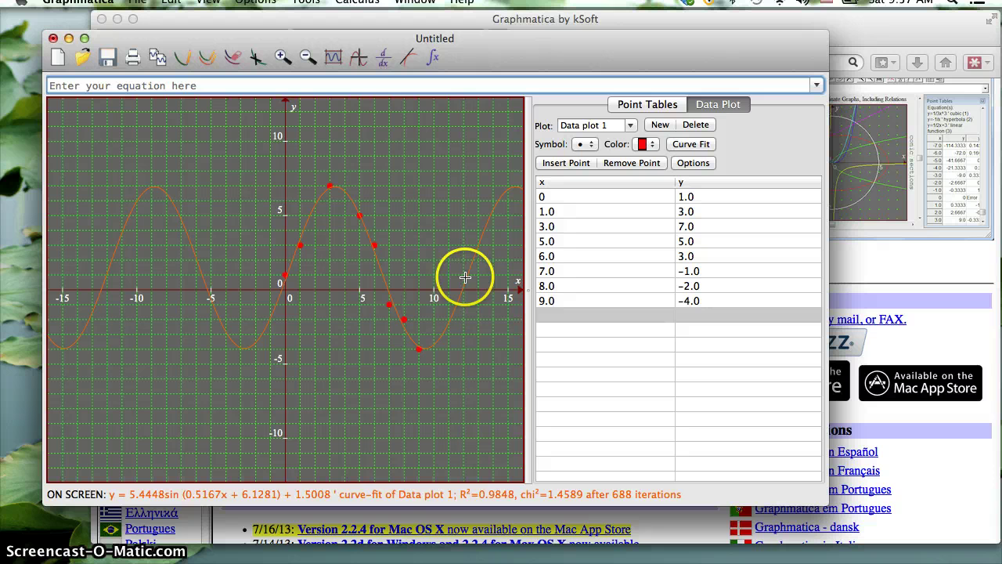